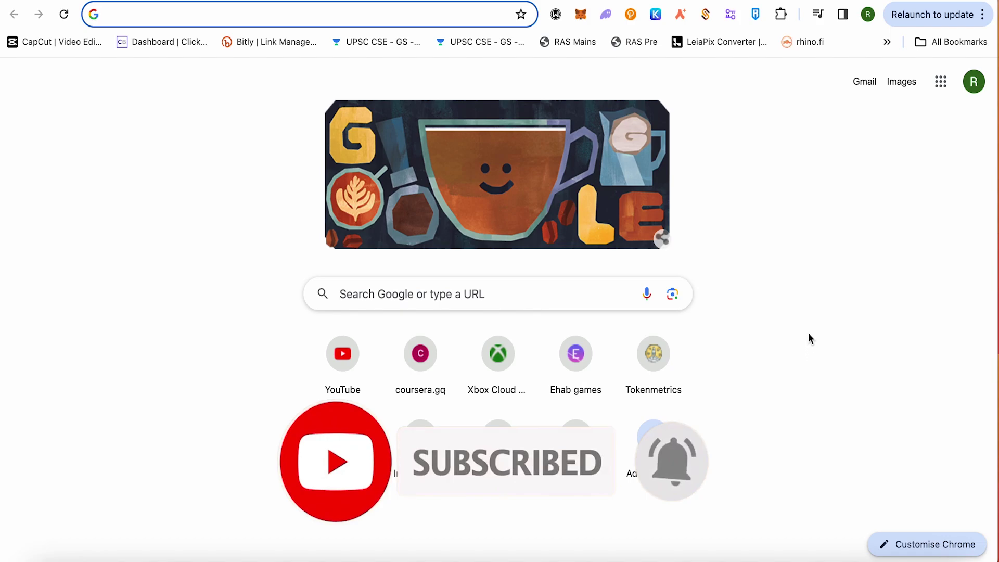
Open the MetaMask wallet popup showing Account 1's ETH, USDC and SAT-LP balances.
click(581, 14)
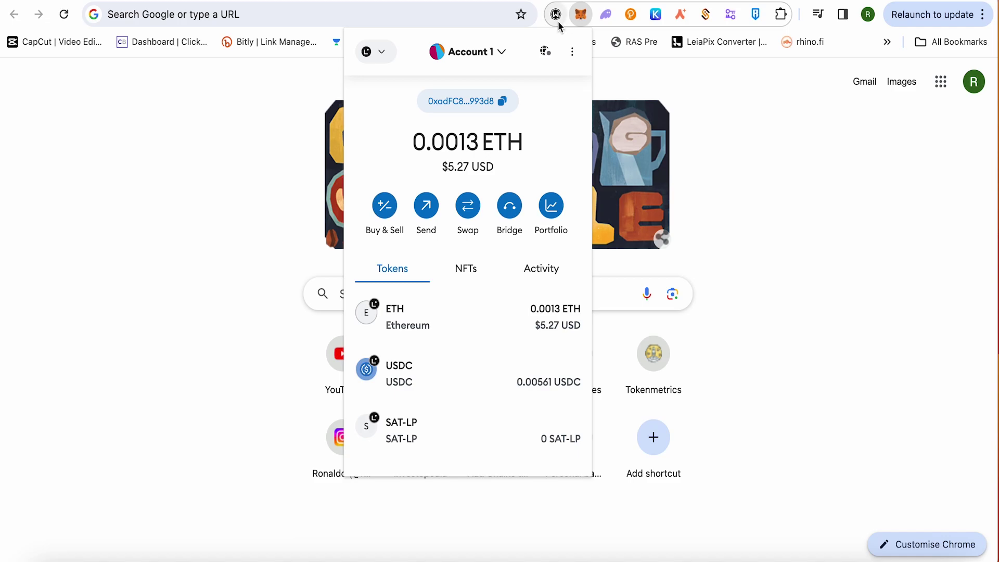
Switch the wallet's network to Ethereum Mainnet.
click(373, 51)
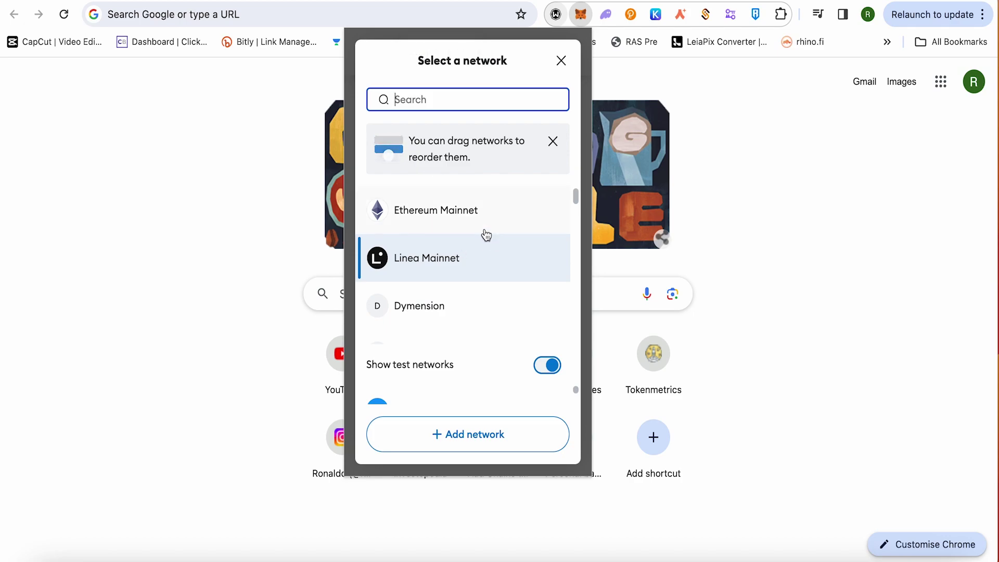
click(460, 217)
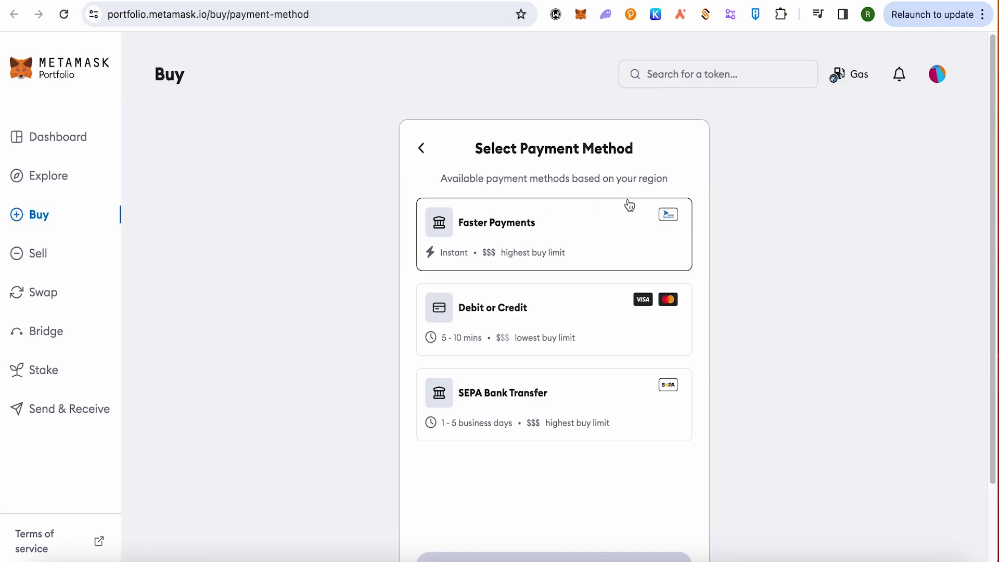
Set the region to United Kingdom and the payment method to Debit or Credit card.
click(421, 149)
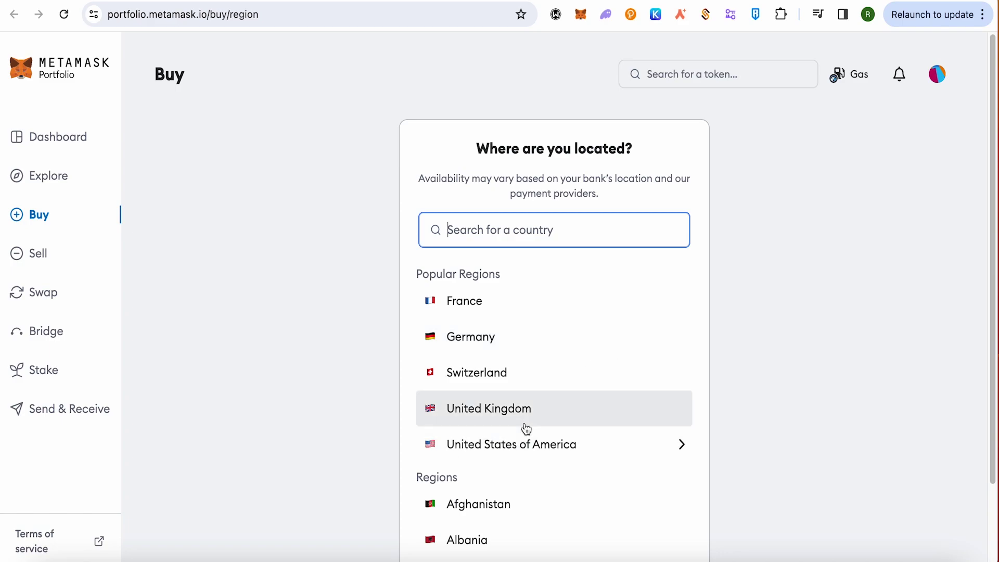
click(499, 408)
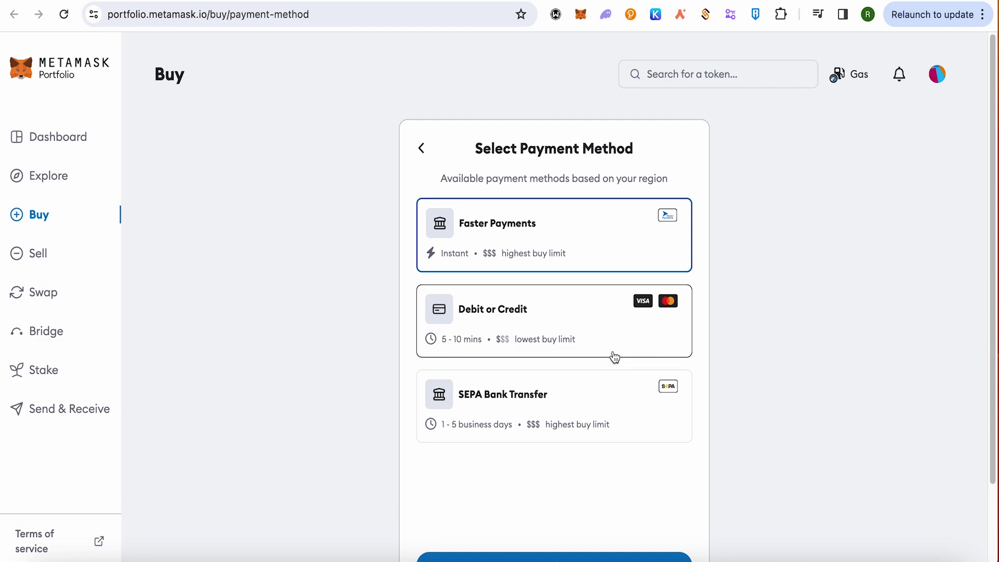
scroll(615, 367, down, 2)
scroll(681, 359, up, 1)
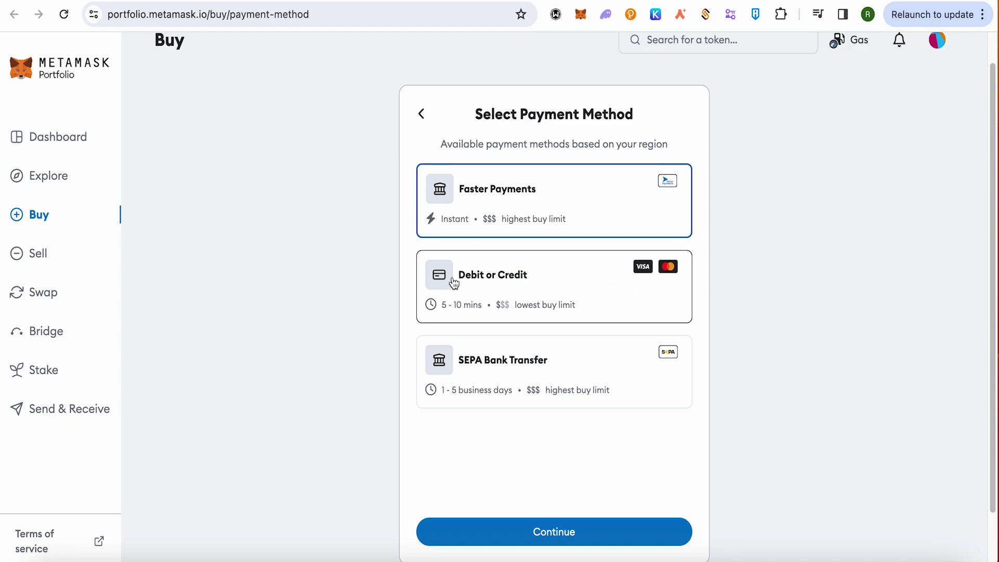
click(579, 285)
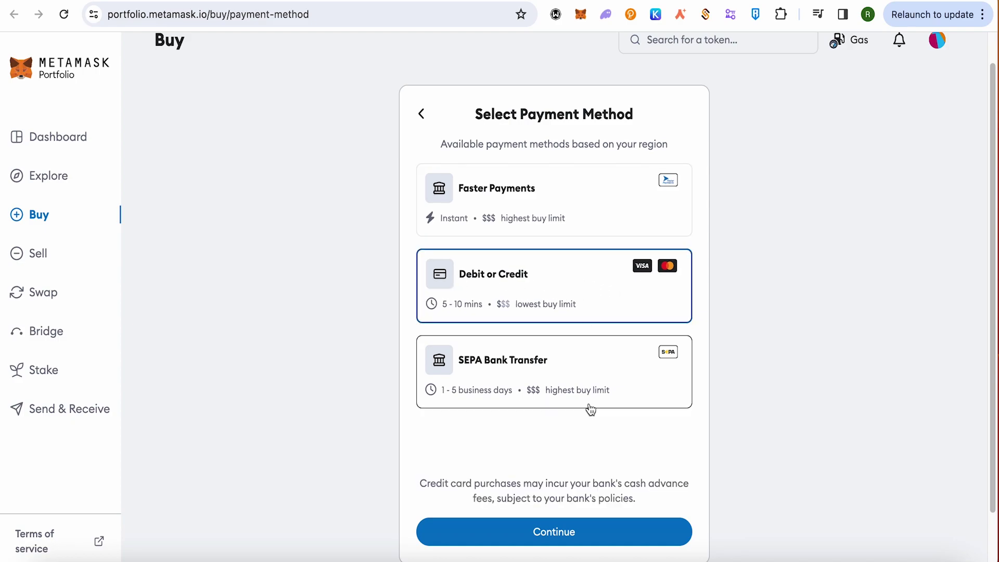
scroll(617, 450, down, 1)
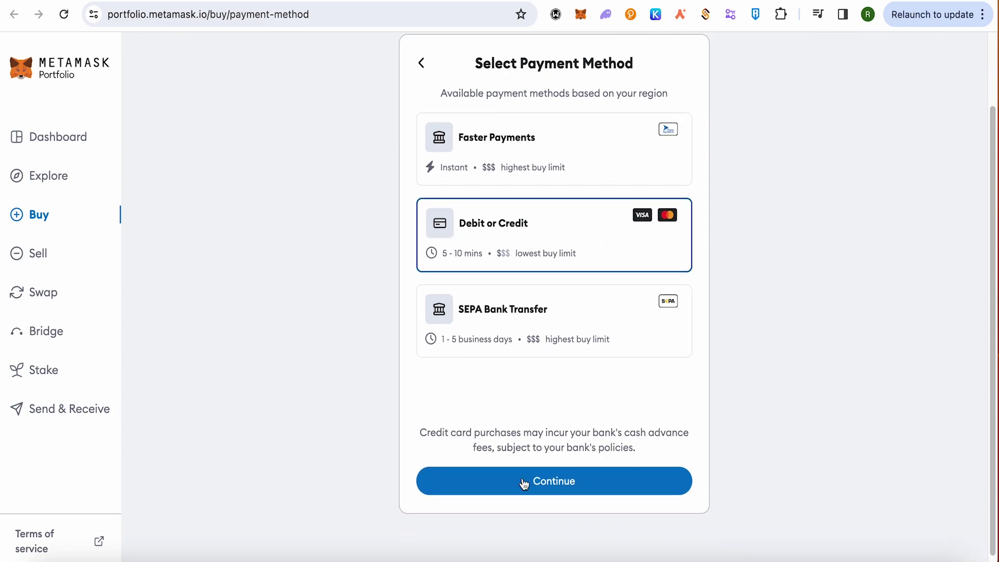
click(551, 484)
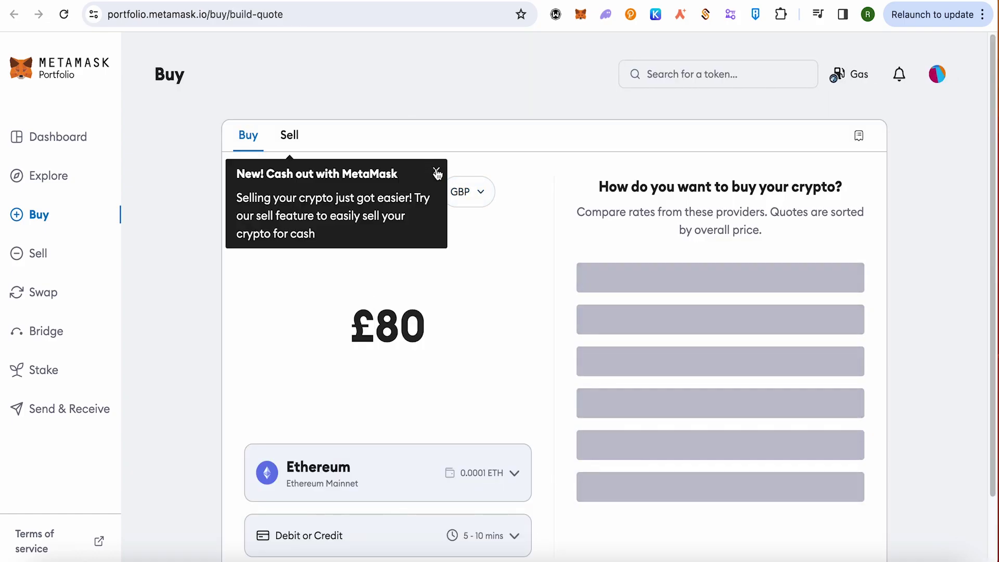
Dismiss the cash-out announcement and change the Ethereum buy amount from £80 to £100.
click(438, 173)
scroll(429, 346, down, 1)
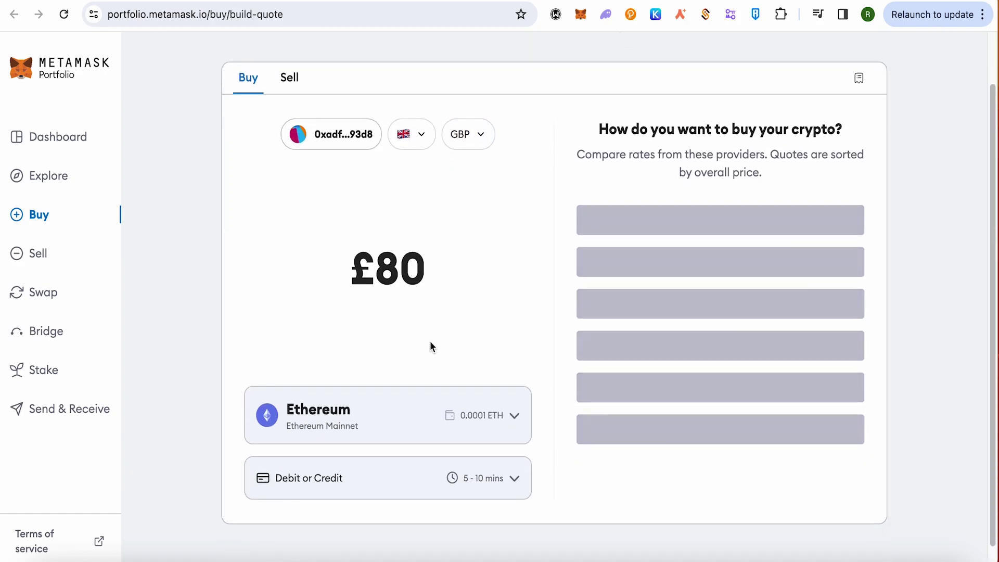
scroll(430, 347, down, 1)
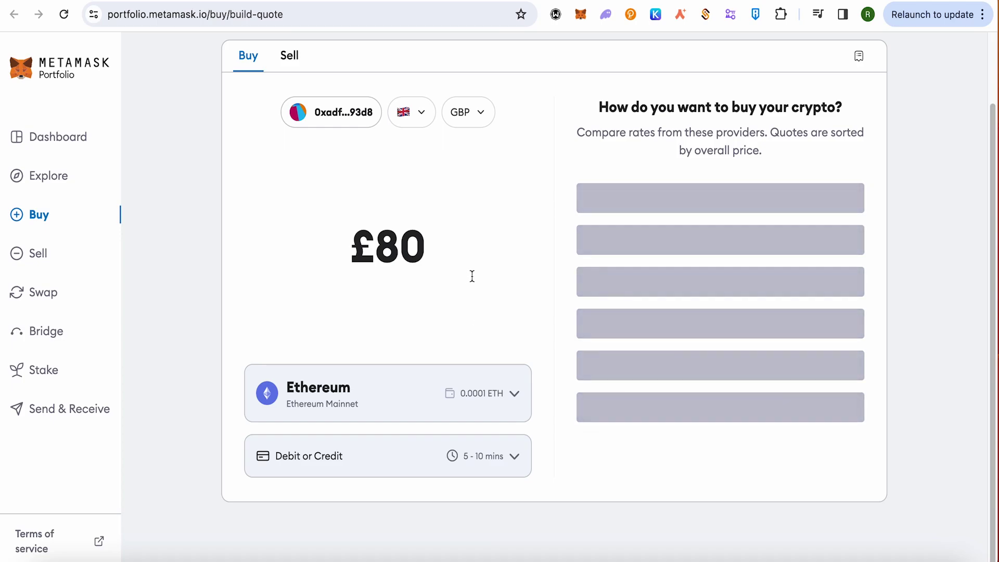
drag(434, 242, 373, 237)
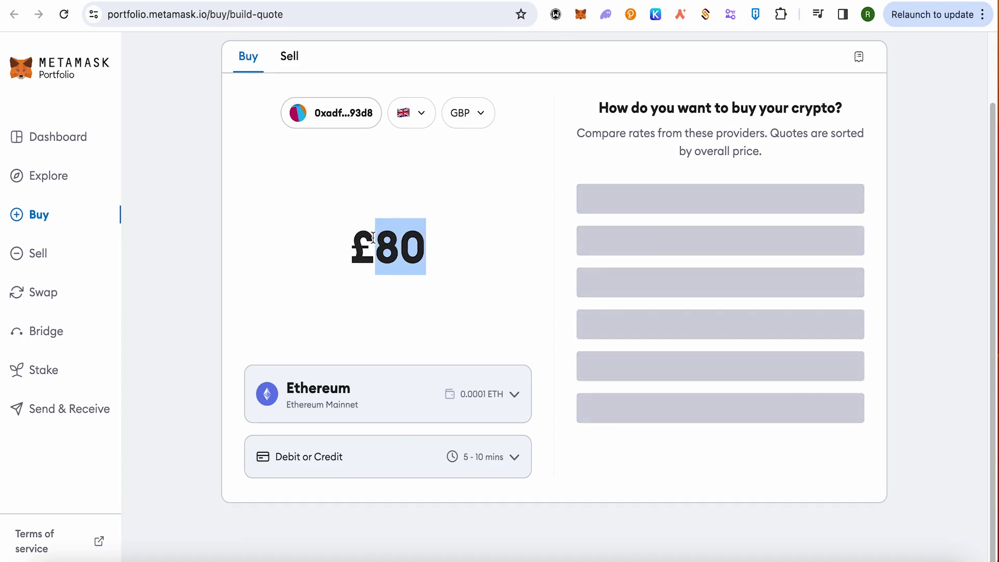
text(100)
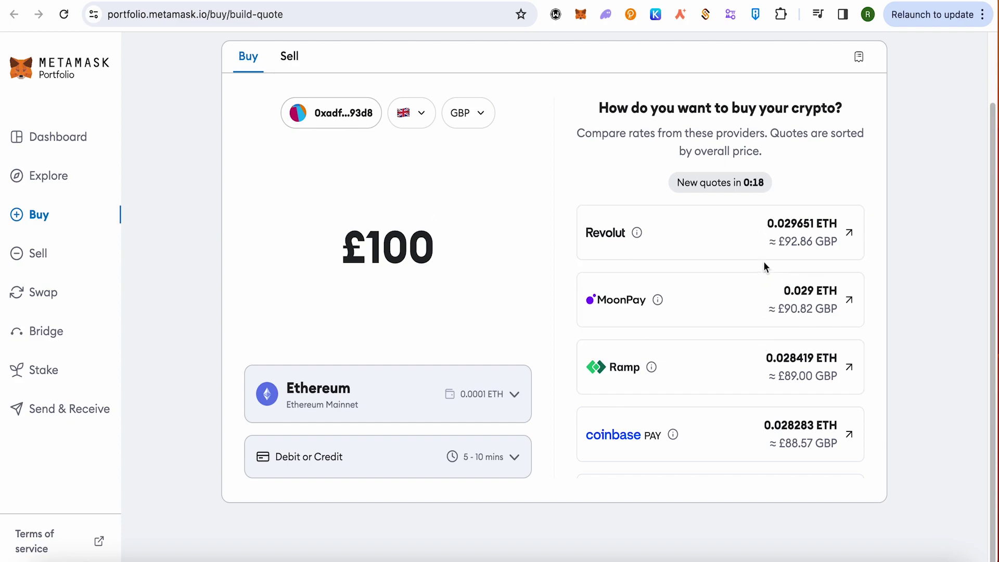
Select the Revolut quote for buying £100 of ETH.
click(719, 245)
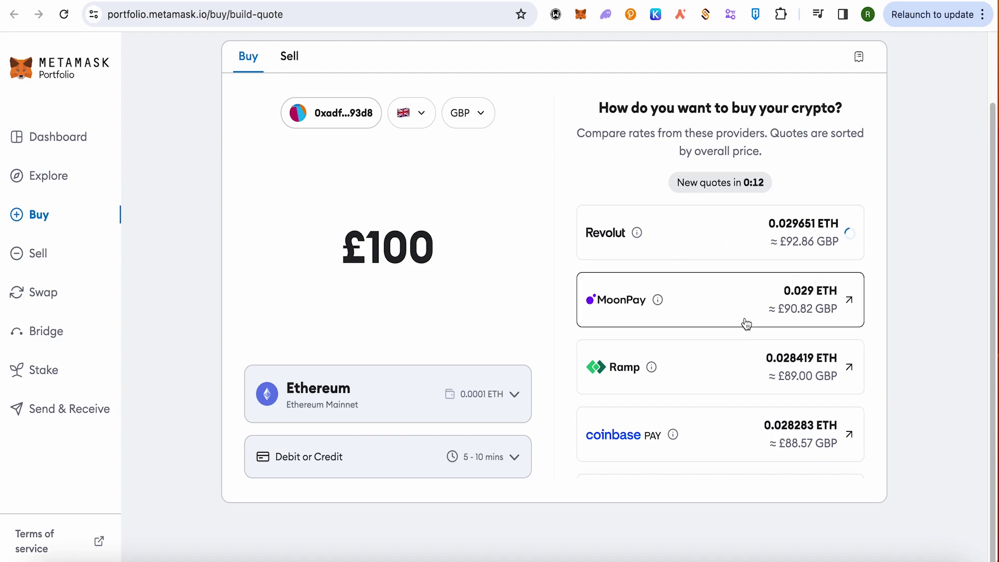